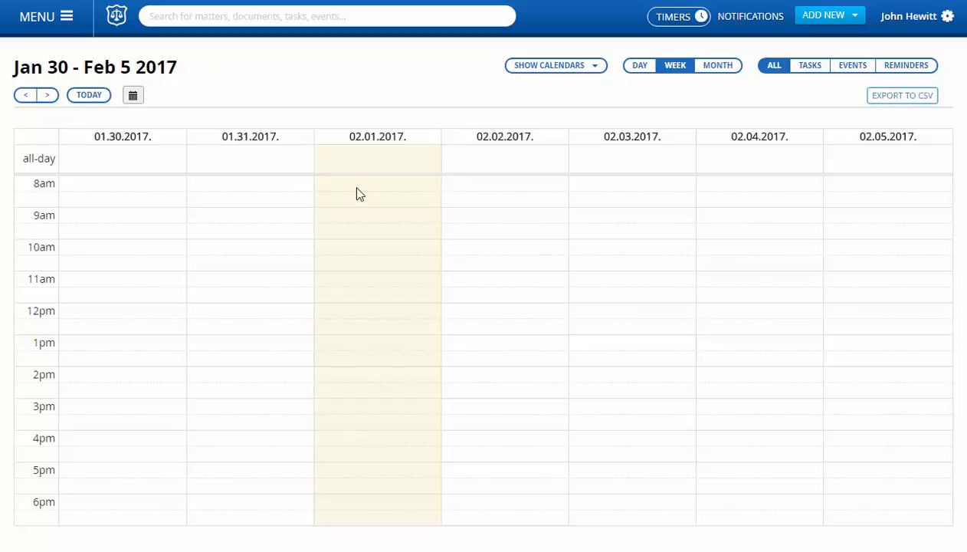
Open the timesheets, view the previous week's entries and return to the week of 01.29.2017 to 02.04.2017.
click(75, 25)
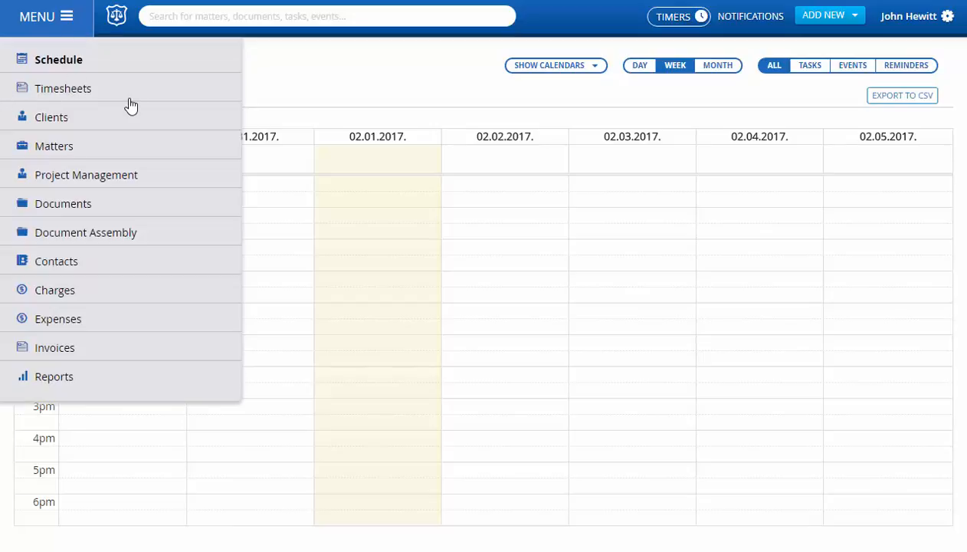
click(55, 94)
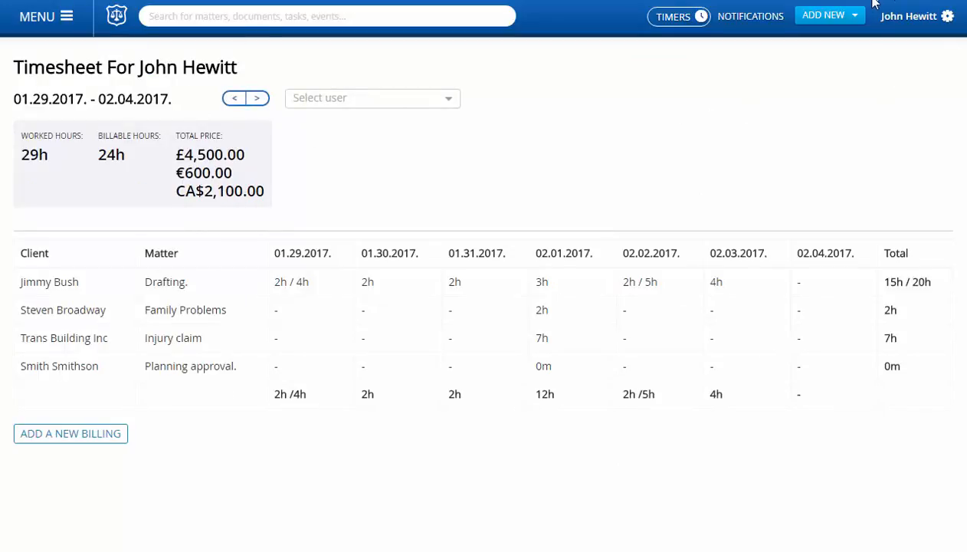
click(231, 100)
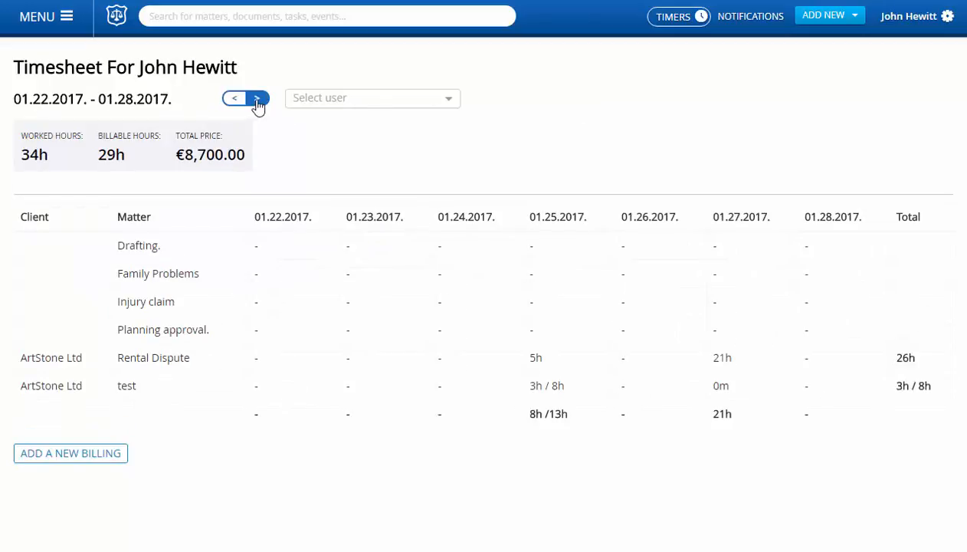
click(258, 106)
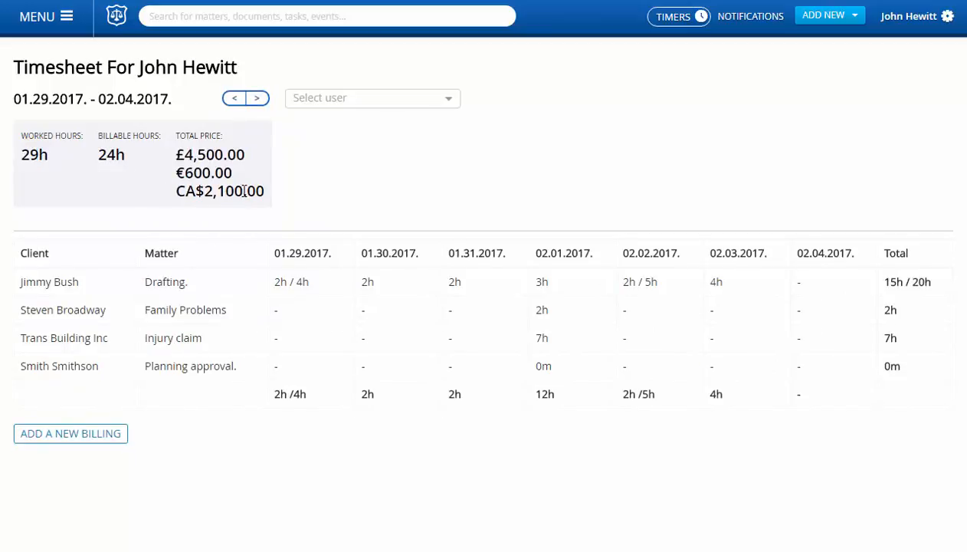
Look through the list of employees whose timesheets can be viewed, without choosing another one.
click(329, 105)
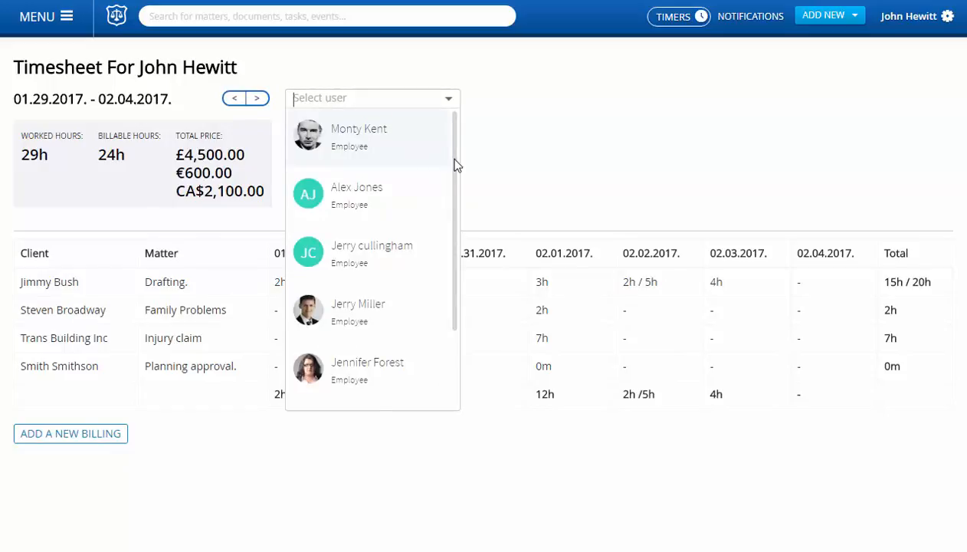
scroll(439, 284, down, 3)
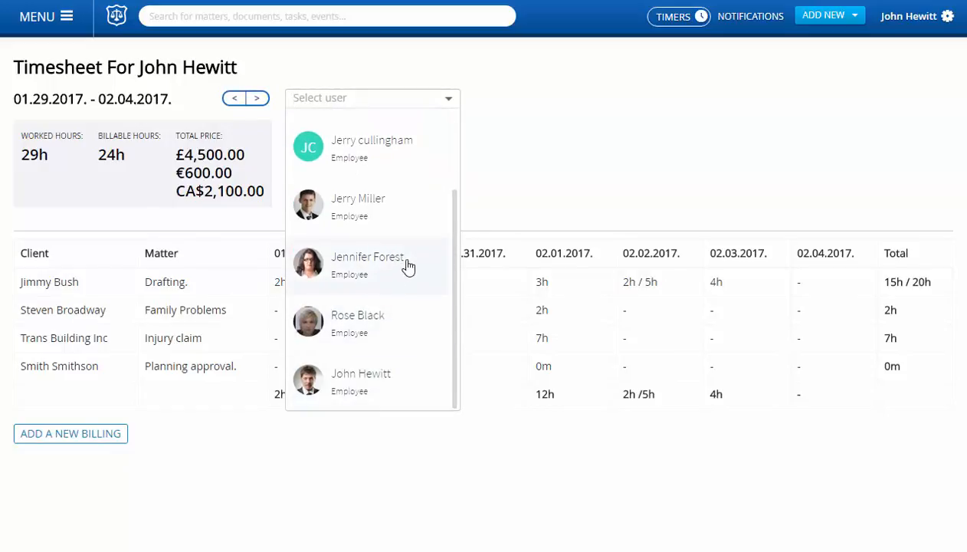
click(541, 182)
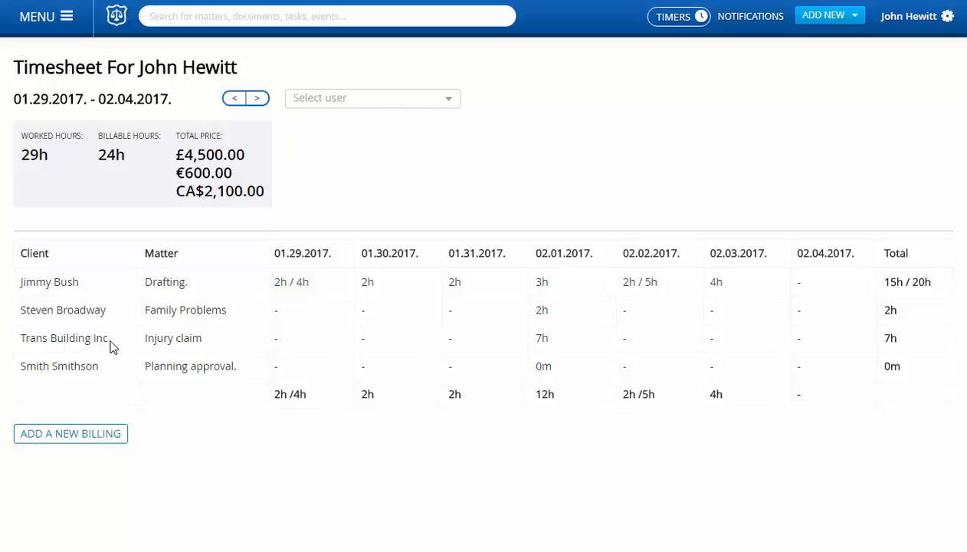
Add a 2-hour billing on 01.30.2017 to Trans Building Inc's Injury claim matter and save it.
click(431, 340)
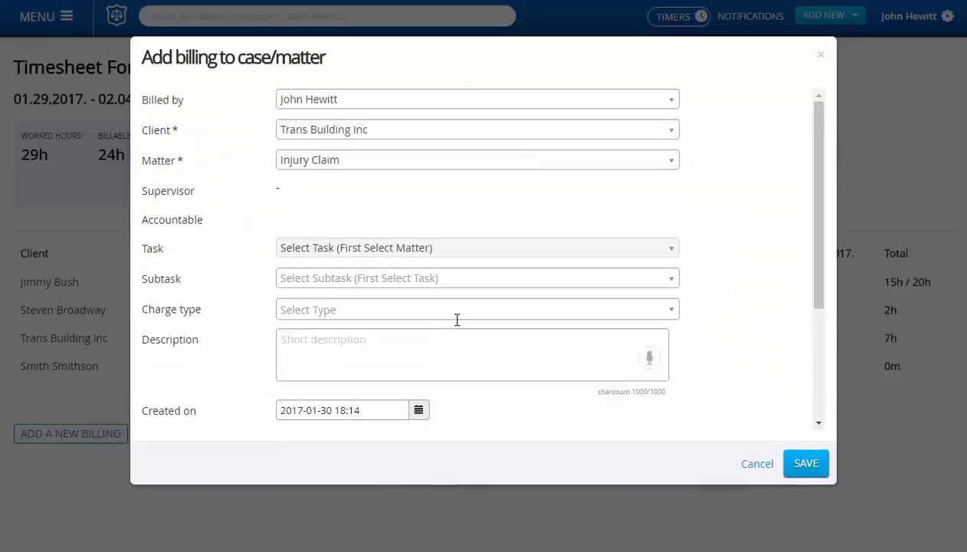
drag(821, 273, 820, 405)
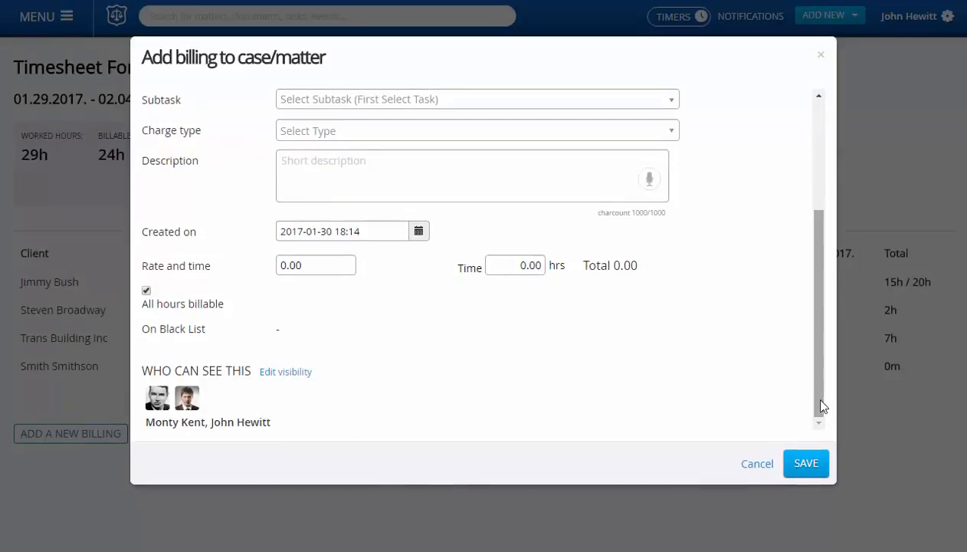
click(528, 266)
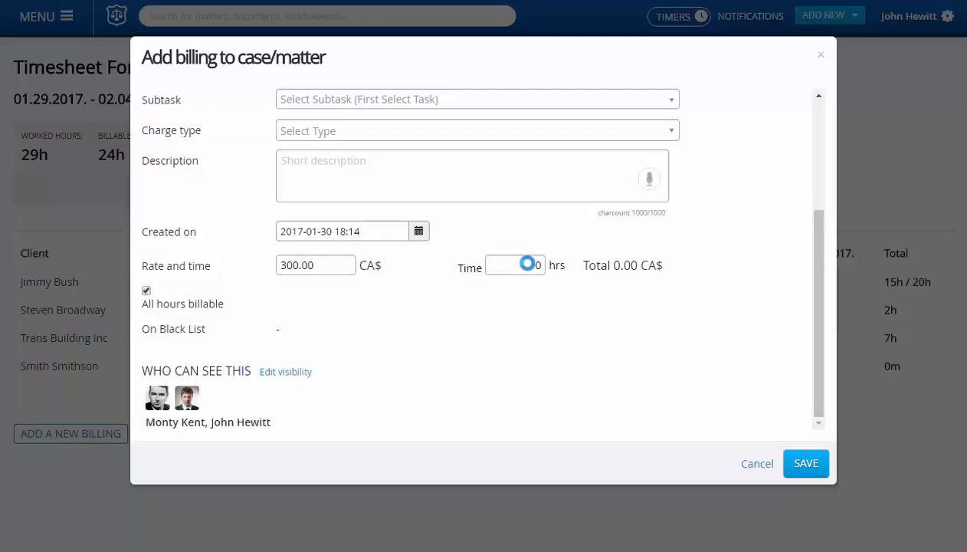
click(524, 264)
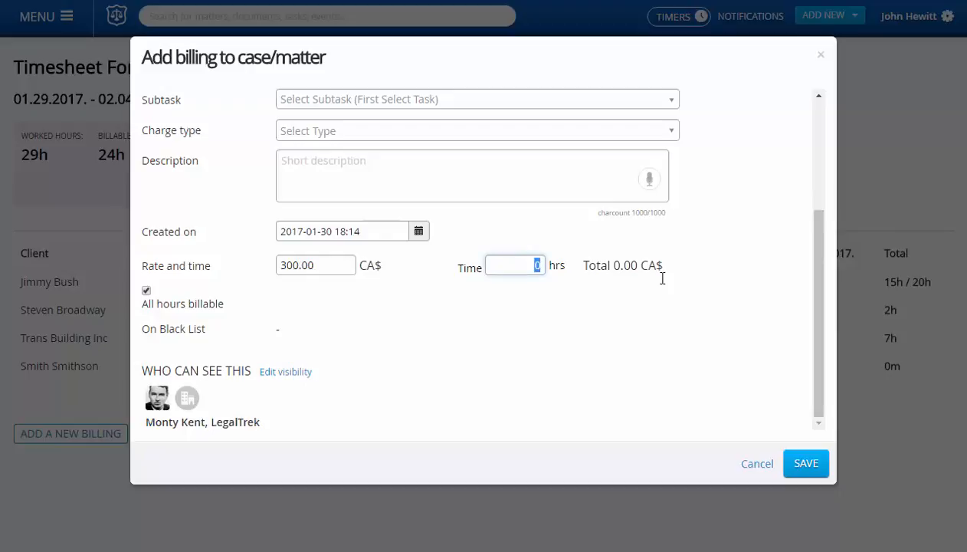
text(2)
click(816, 472)
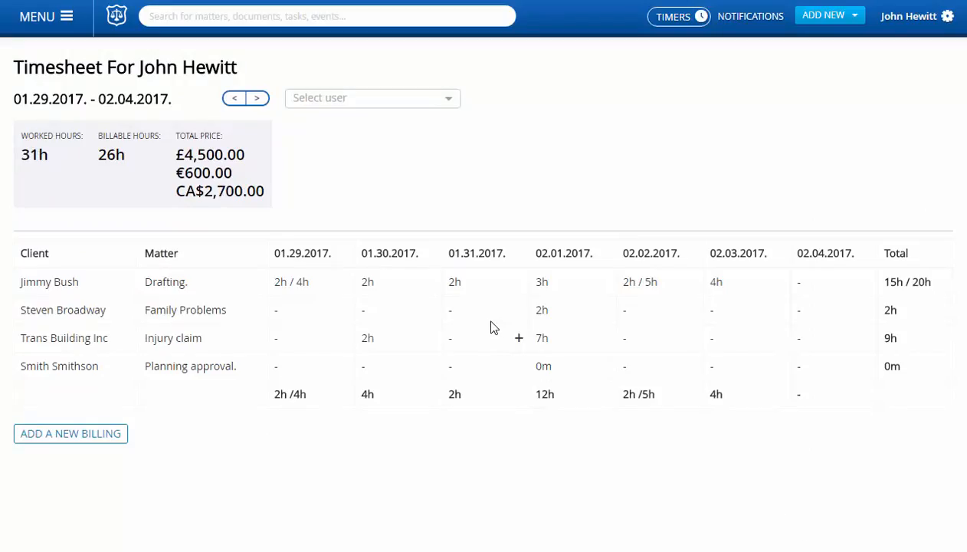
Create a billing on 01.31.2017 for Trans Building Inc's Injury claim matter with 5 hours of time.
mouse_move(416, 272)
mouse_move(359, 343)
click(520, 343)
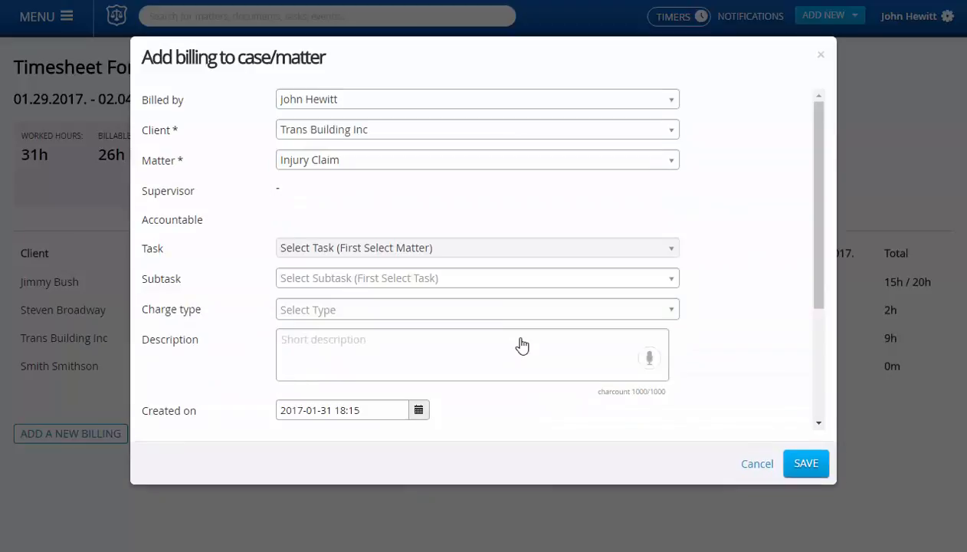
scroll(819, 348, down, 3)
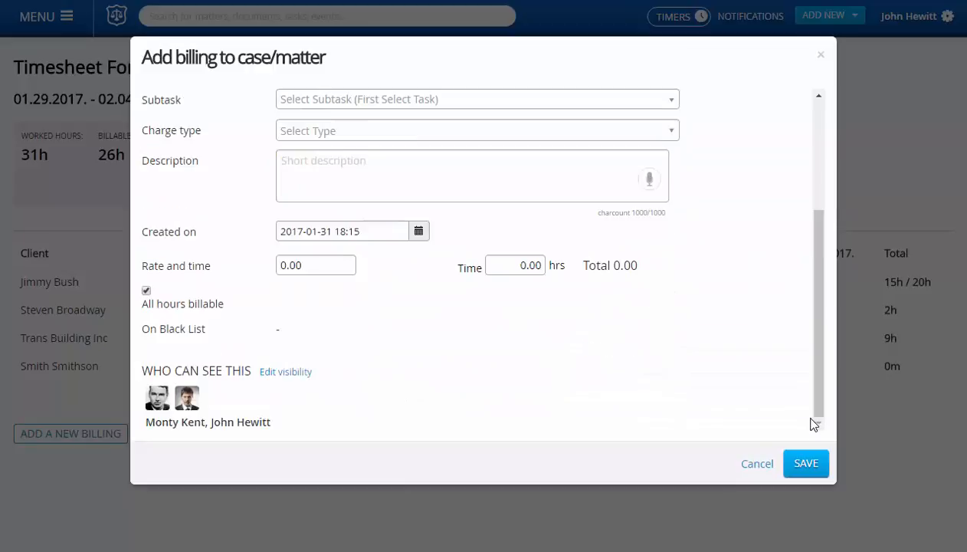
click(524, 265)
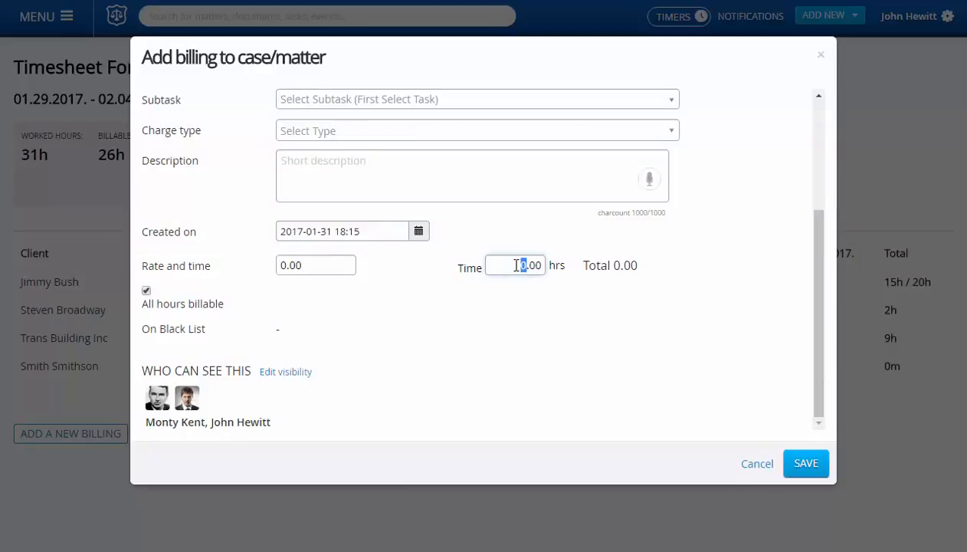
text(05)
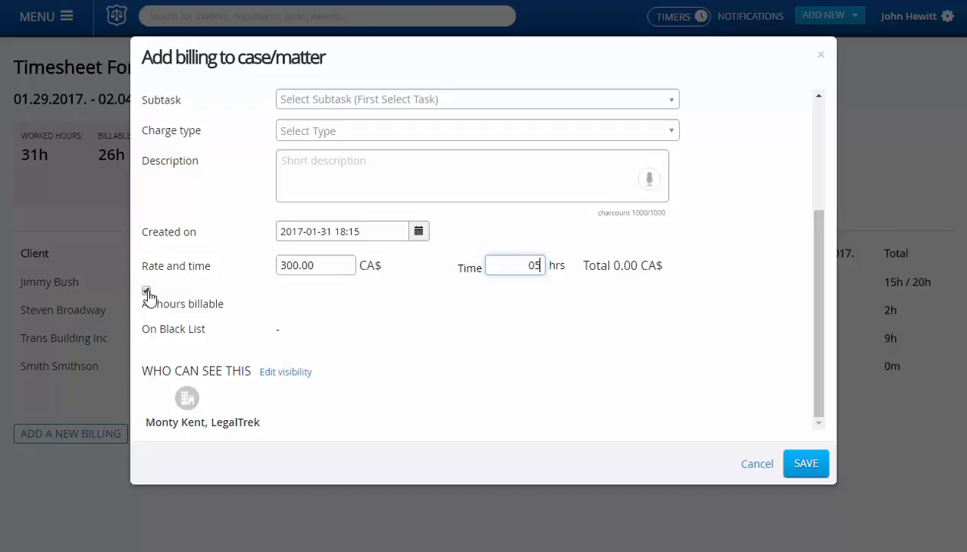
Make only 2 of the billing's hours billable and save it despite exceeding the matter estimate.
click(146, 290)
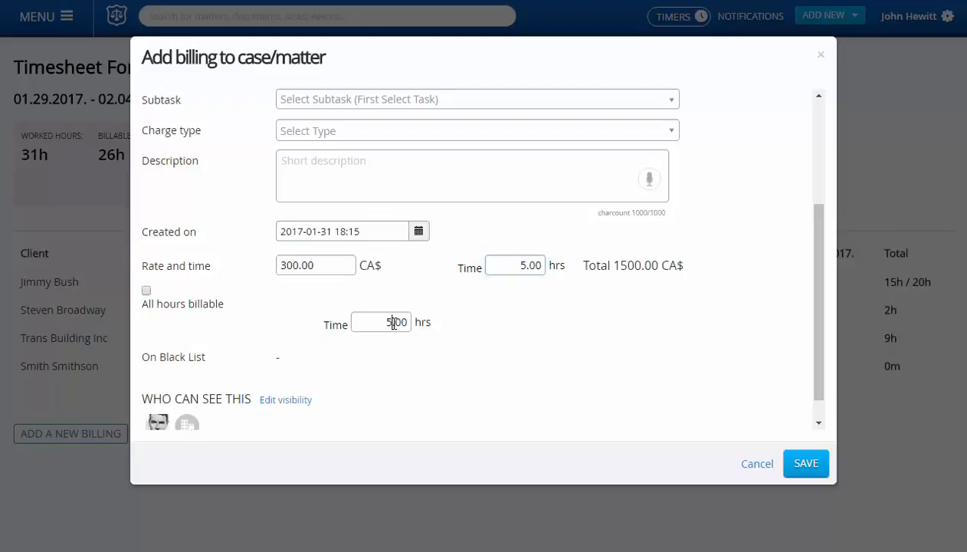
drag(388, 322, 374, 322)
text(2)
click(813, 469)
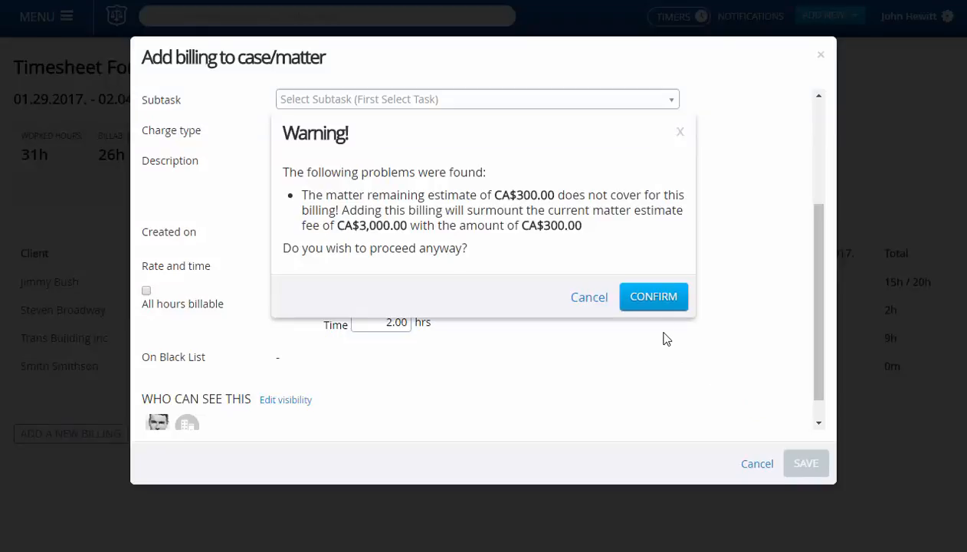
click(648, 298)
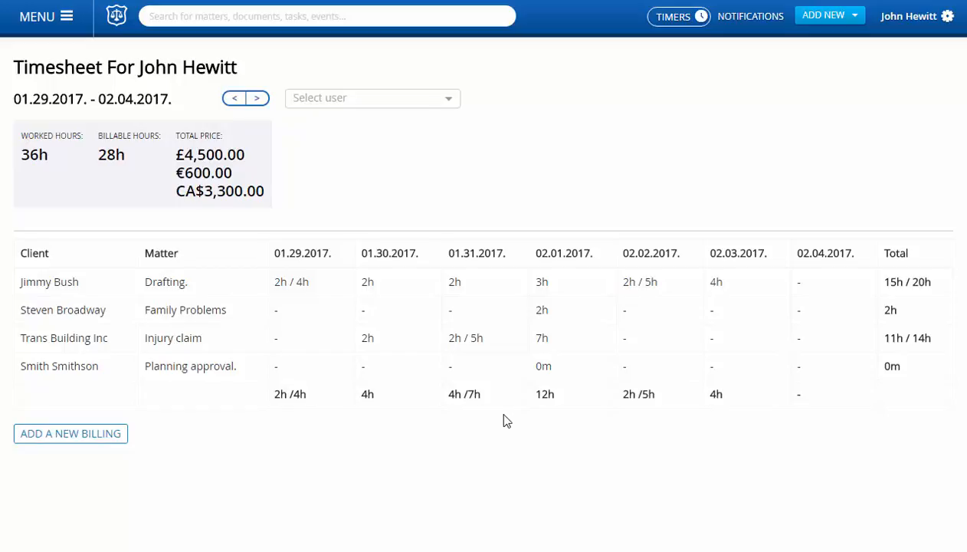
Start a new billing for client Trans Building Inc and the Tax claims matter.
mouse_move(520, 371)
click(39, 439)
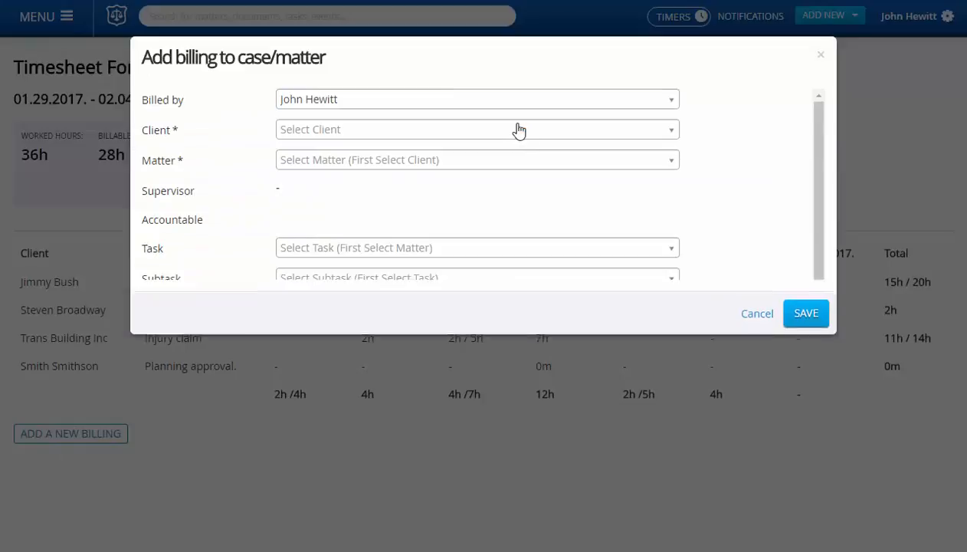
click(531, 134)
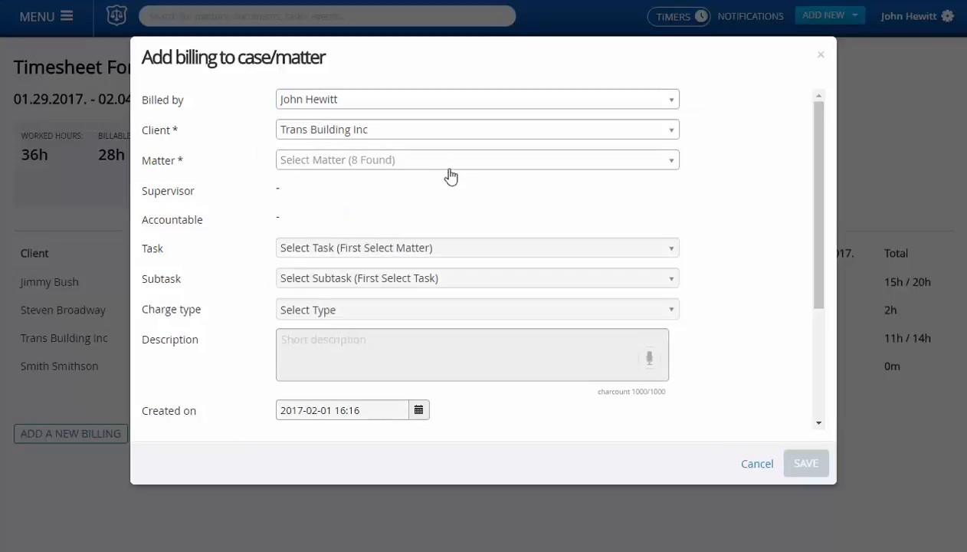
click(443, 162)
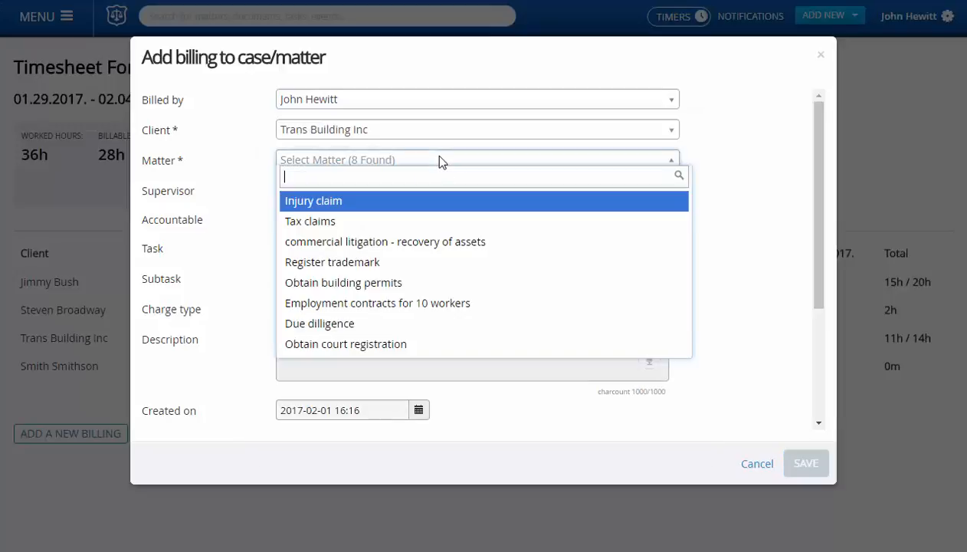
click(343, 222)
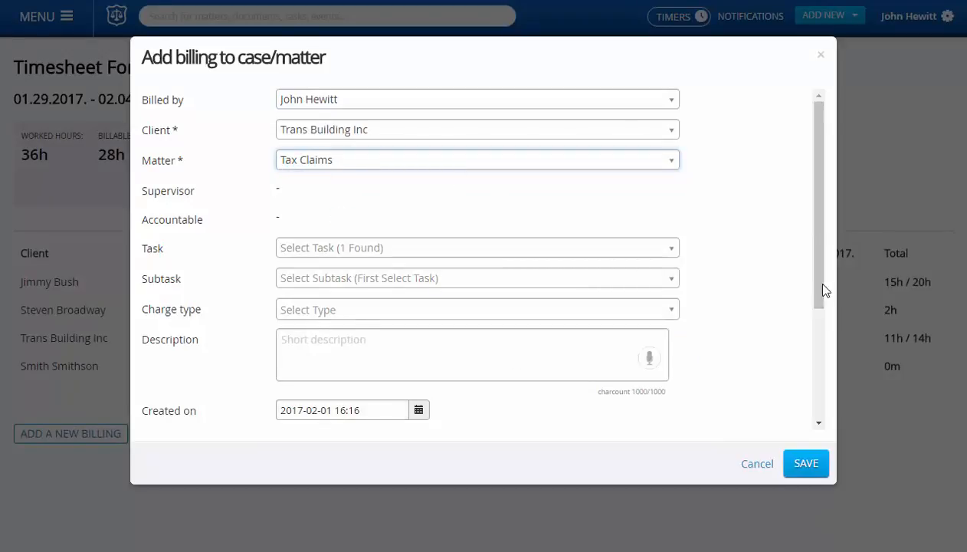
Set the Tax claims billing's time to 2 hours and save the billing.
drag(823, 284, 824, 426)
double_click(536, 265)
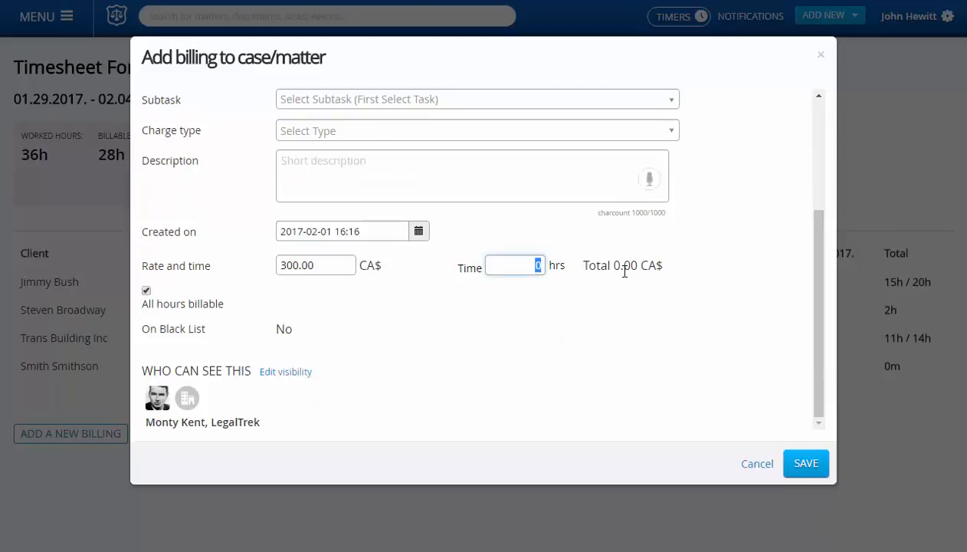
text(2)
click(810, 466)
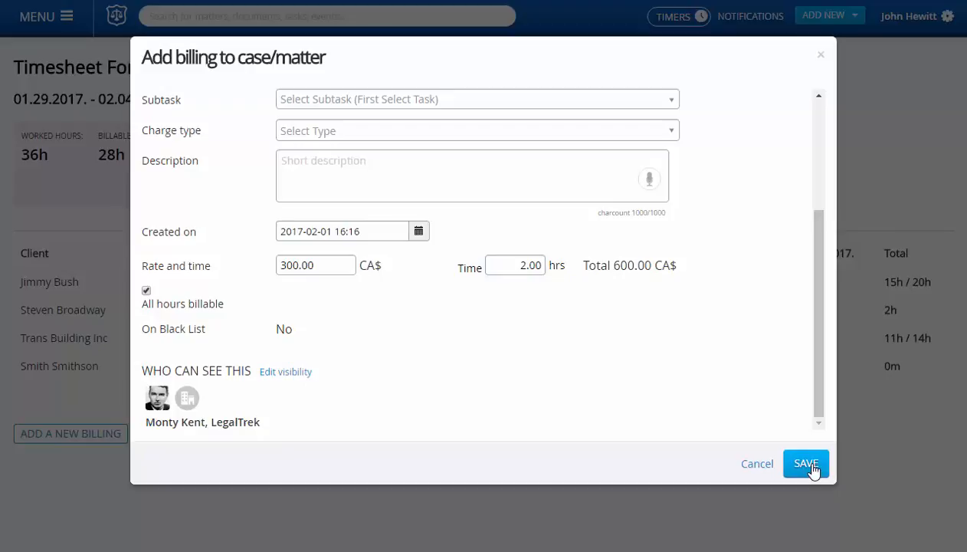
click(809, 465)
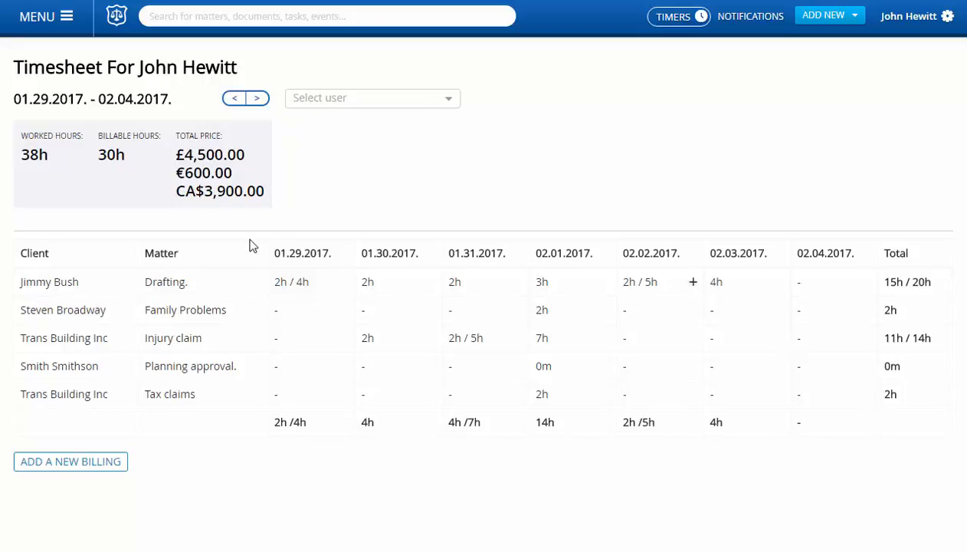
Check the list of all charges for the recorded billings and return to the timesheets.
mouse_move(37, 14)
click(56, 292)
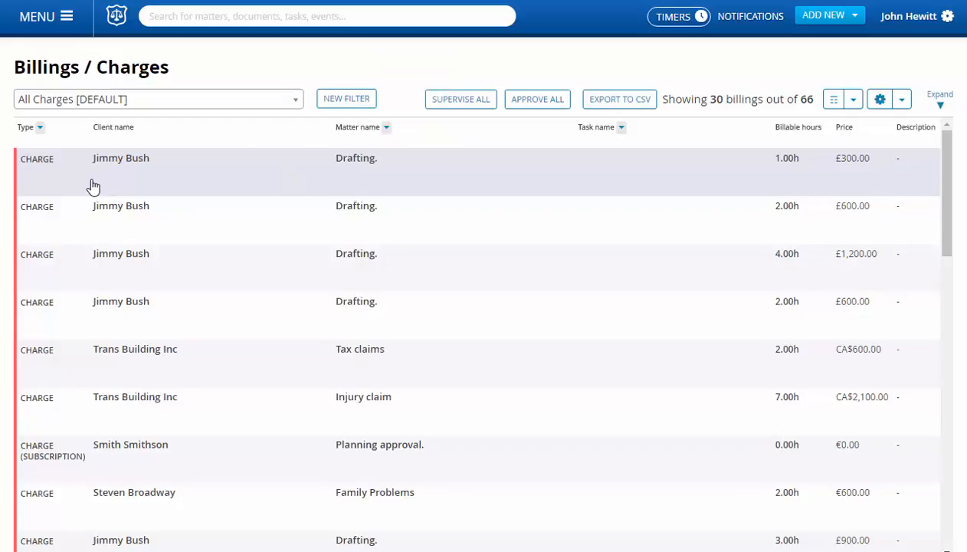
click(39, 14)
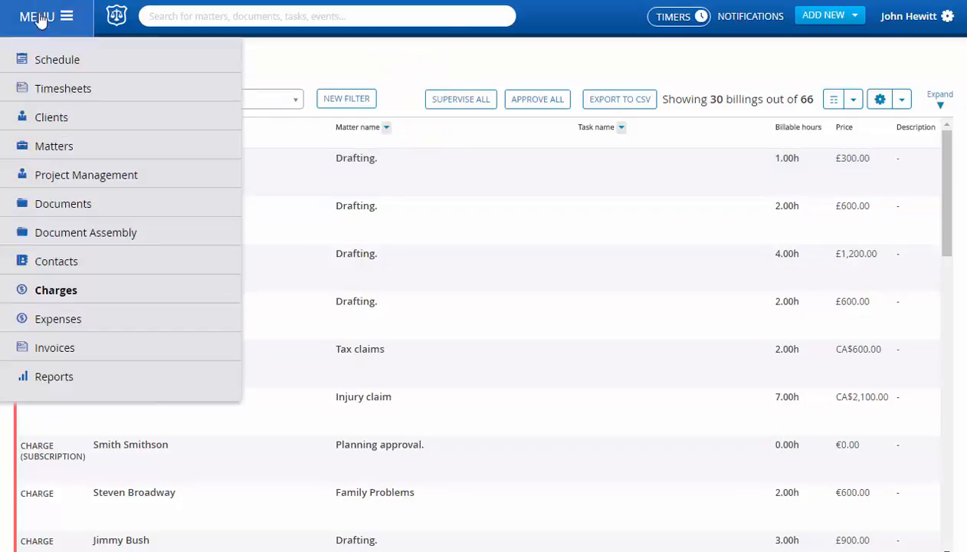
click(64, 88)
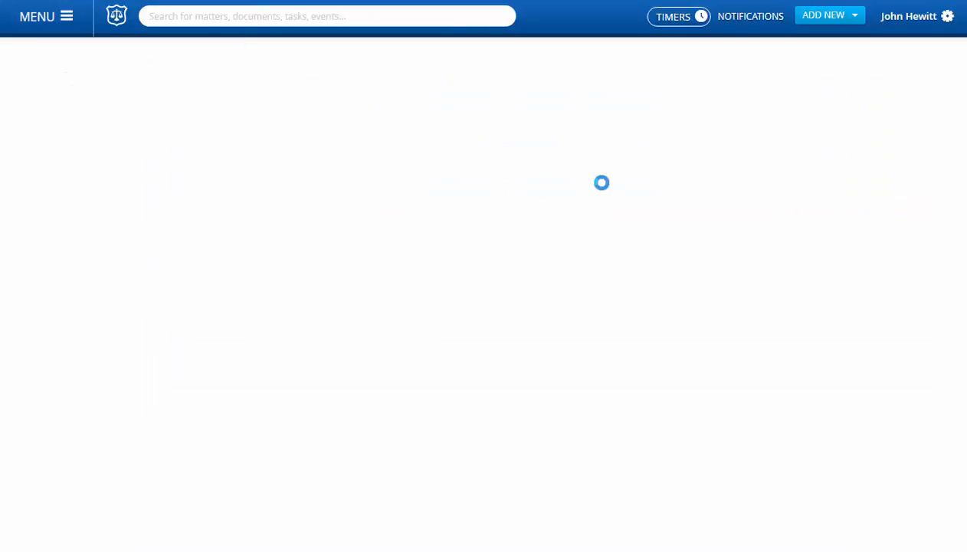